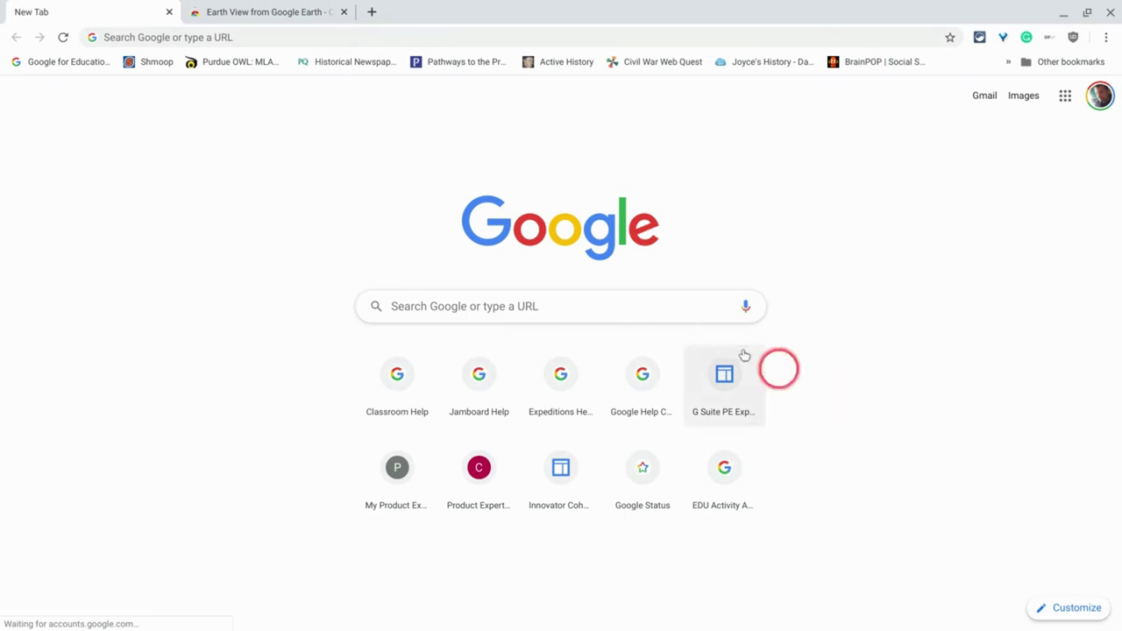
left_click(284, 11)
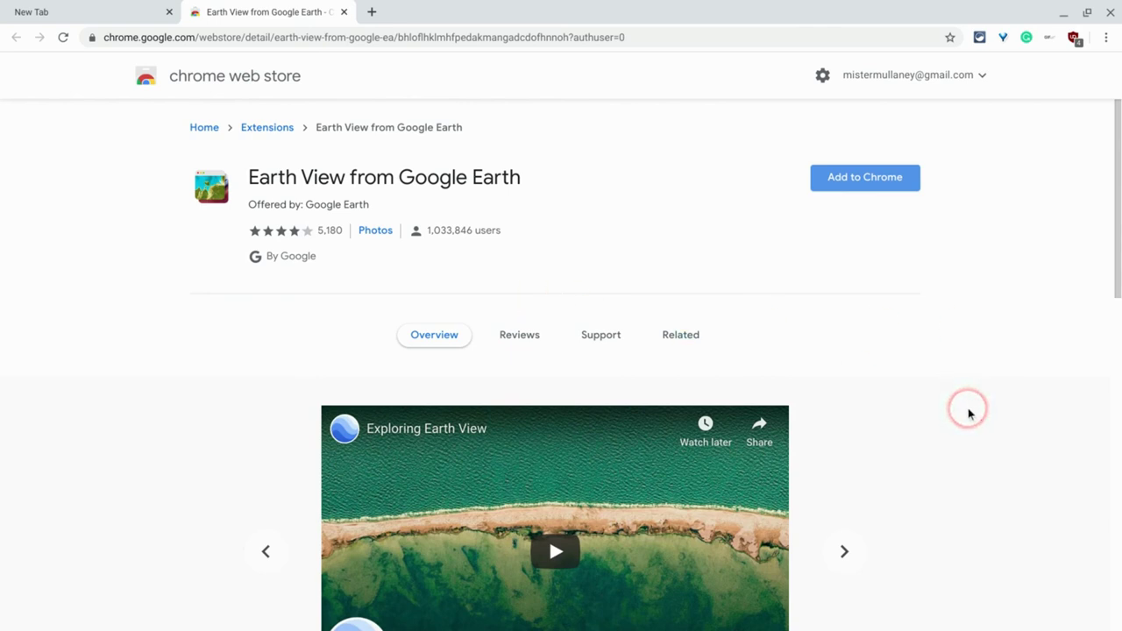
scroll(968, 414, "down", 1)
left_click(278, 513)
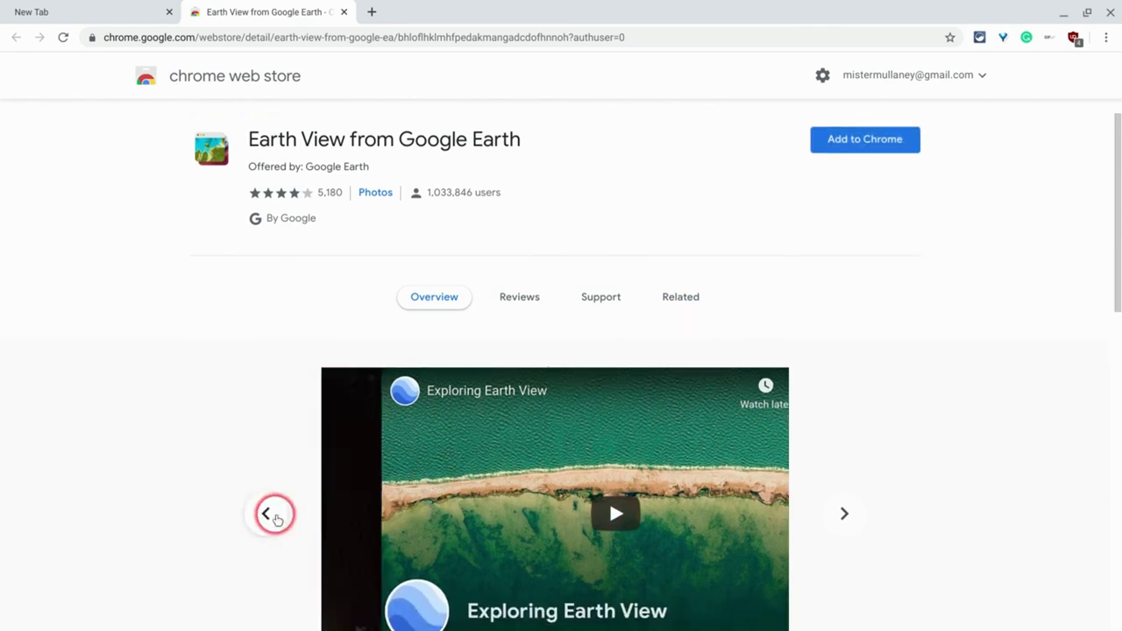
scroll(275, 491, "down", 2)
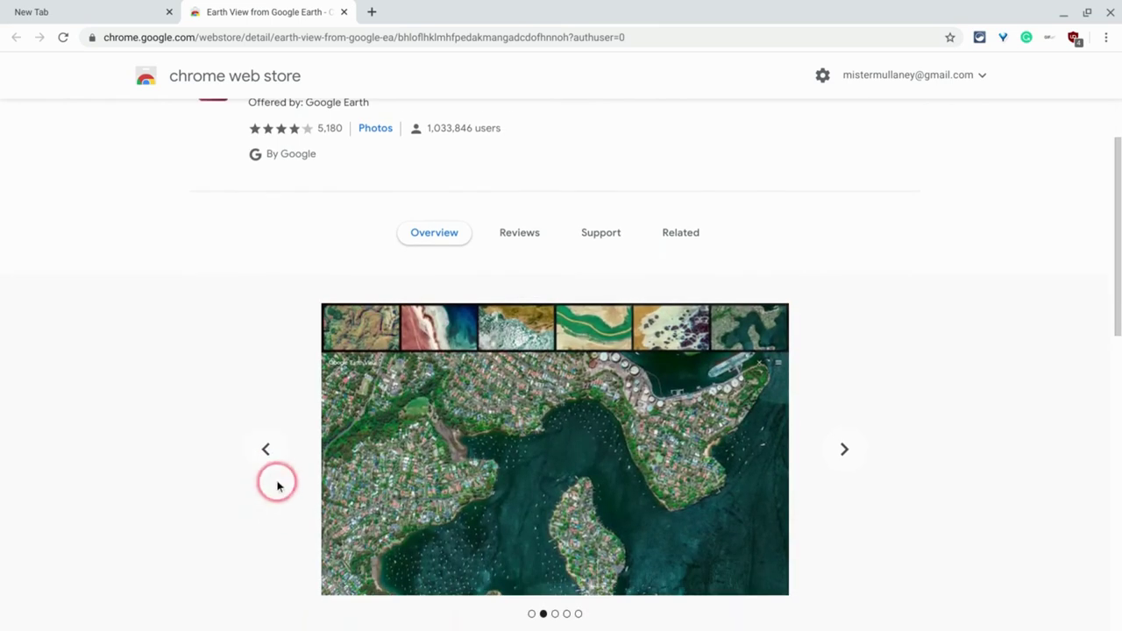
left_click(266, 440)
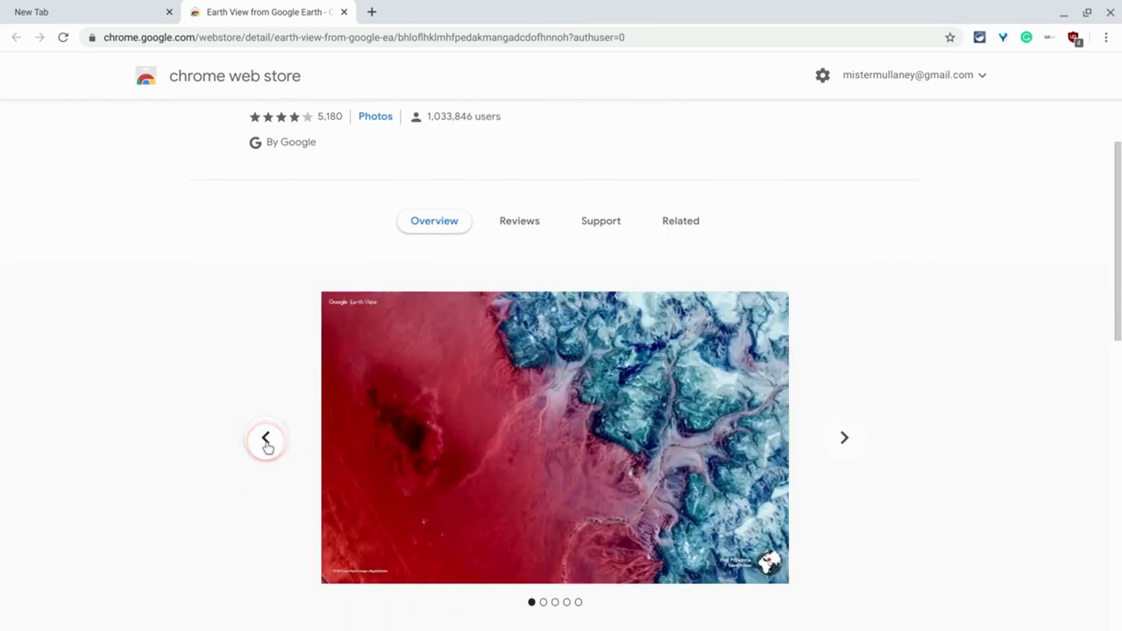
scroll(969, 408, "up", 3)
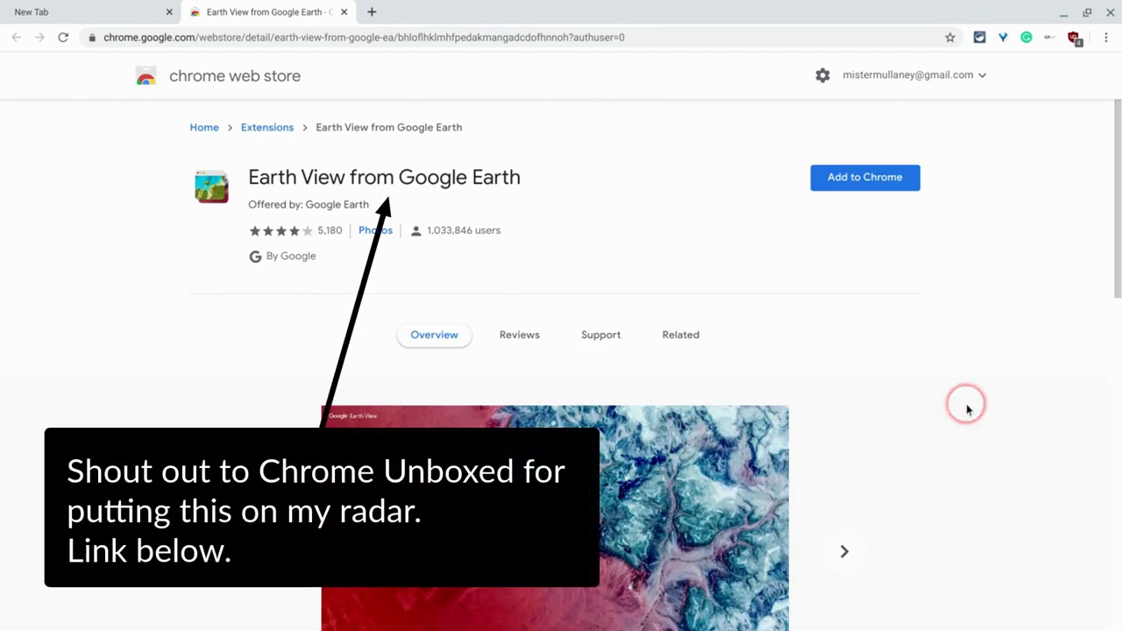
left_click(103, 10)
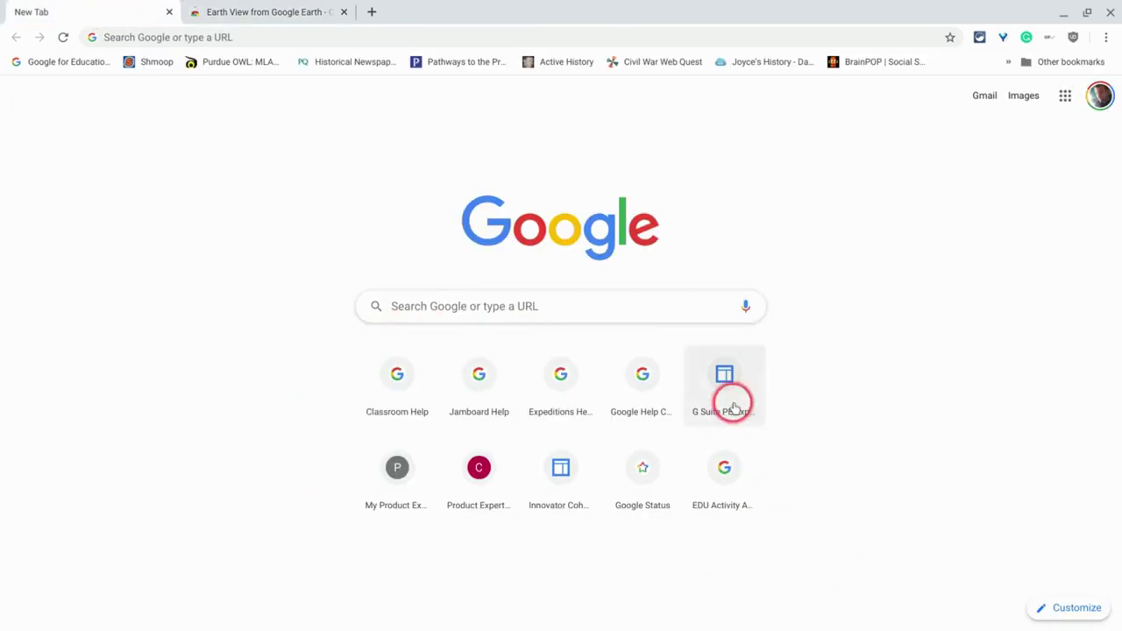
Step: Go back to the Earth View from Google Earth store listing, add it to Chrome, and confirm the install
left_click(252, 12)
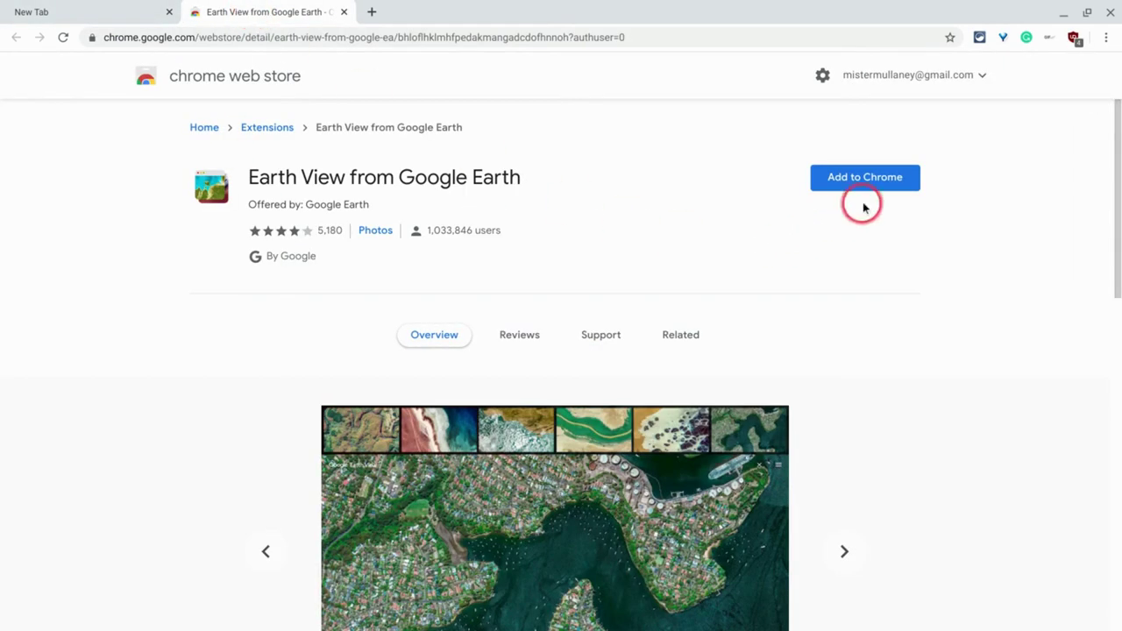
left_click(884, 178)
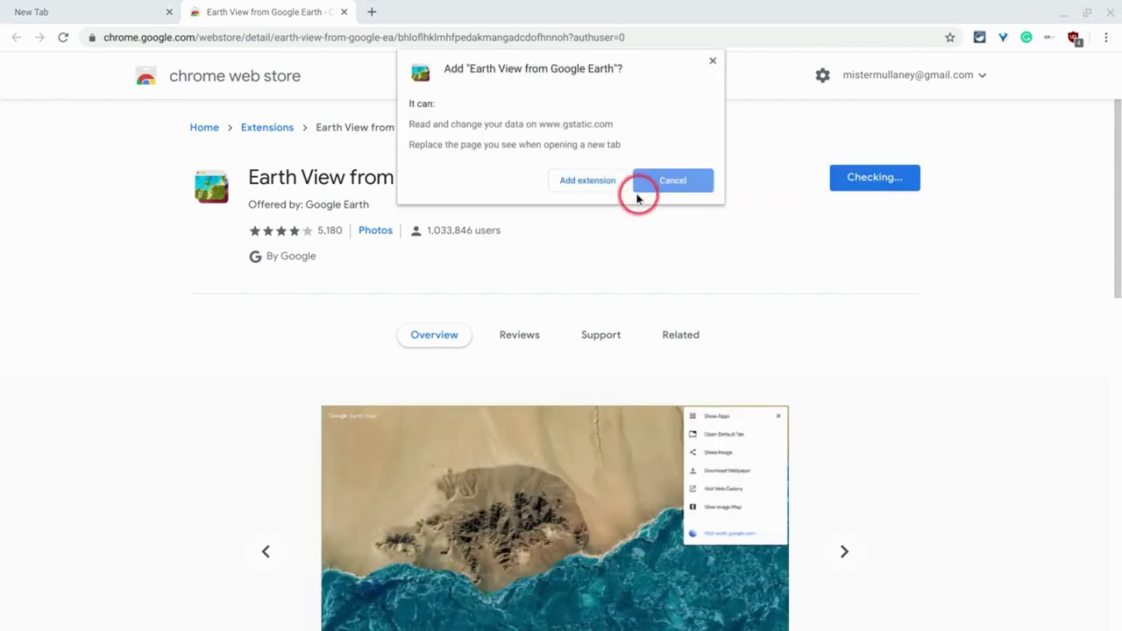
left_click(588, 182)
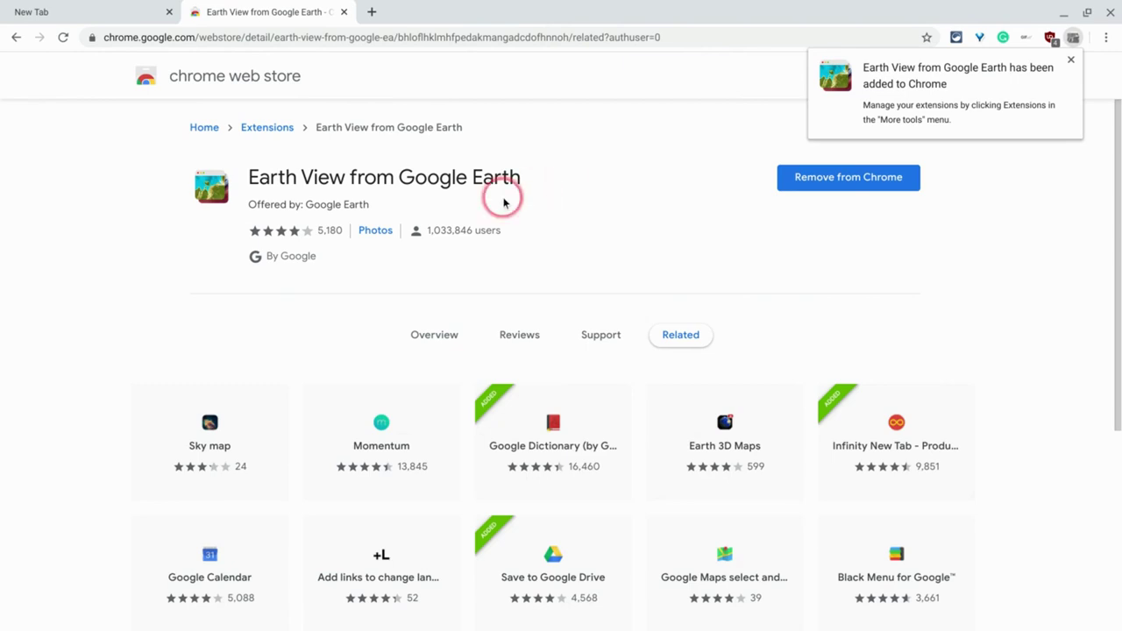
Step: Open a new tab, keep Earth View as the new-tab page, and dismiss its welcome message
left_click(371, 11)
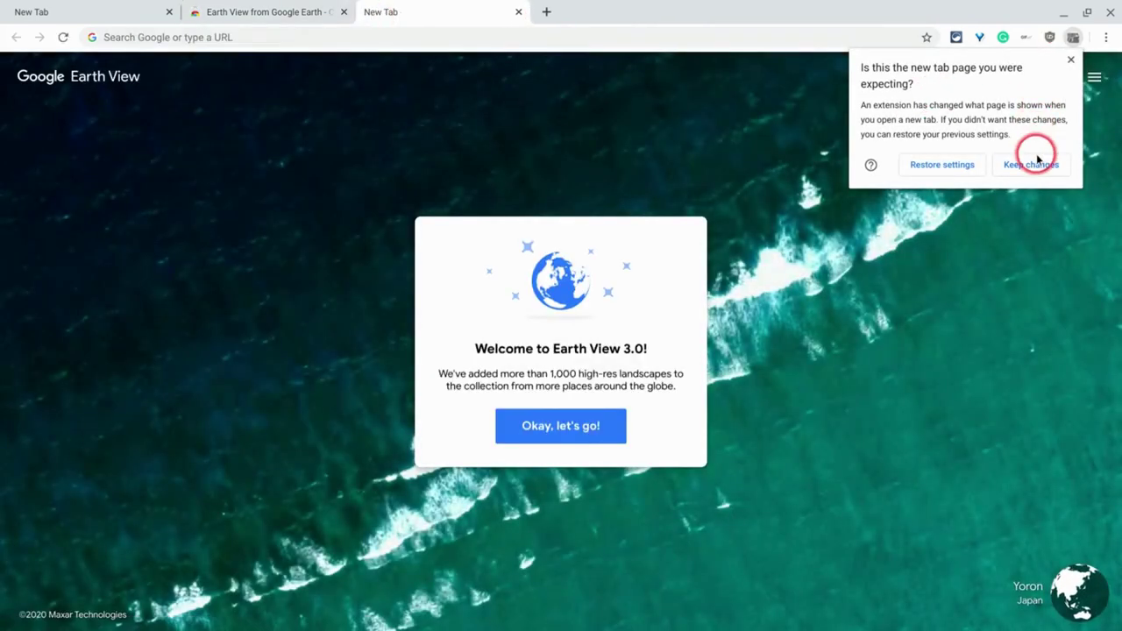
left_click(1031, 164)
left_click(565, 429)
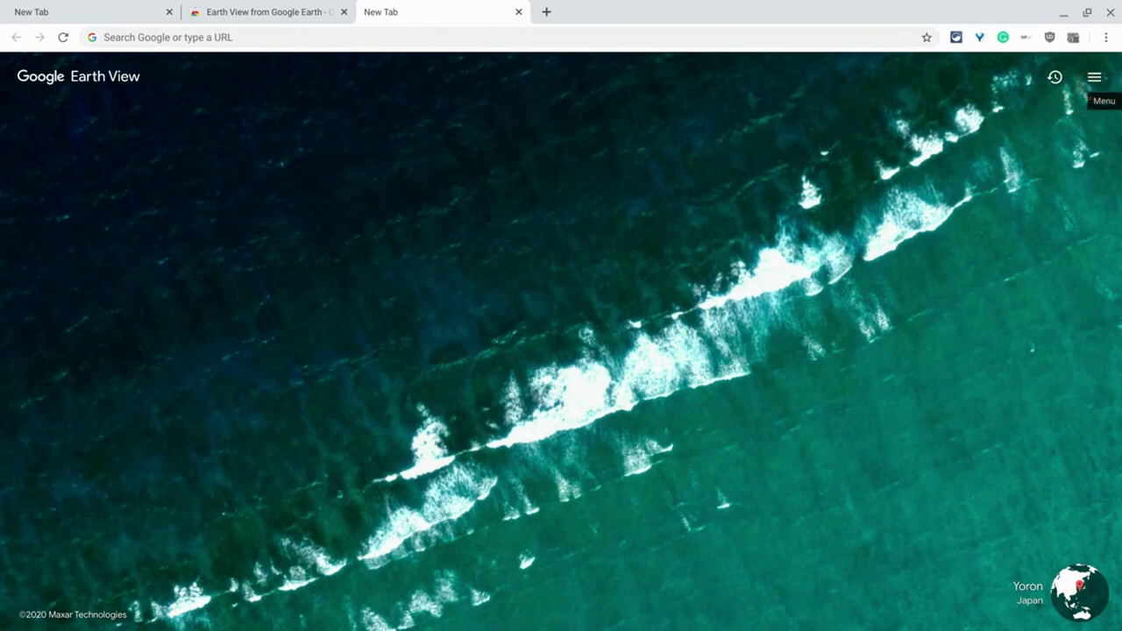
Step: Choose Open Default Tab from the Earth View options menu, then return to the store tab
left_click(1096, 78)
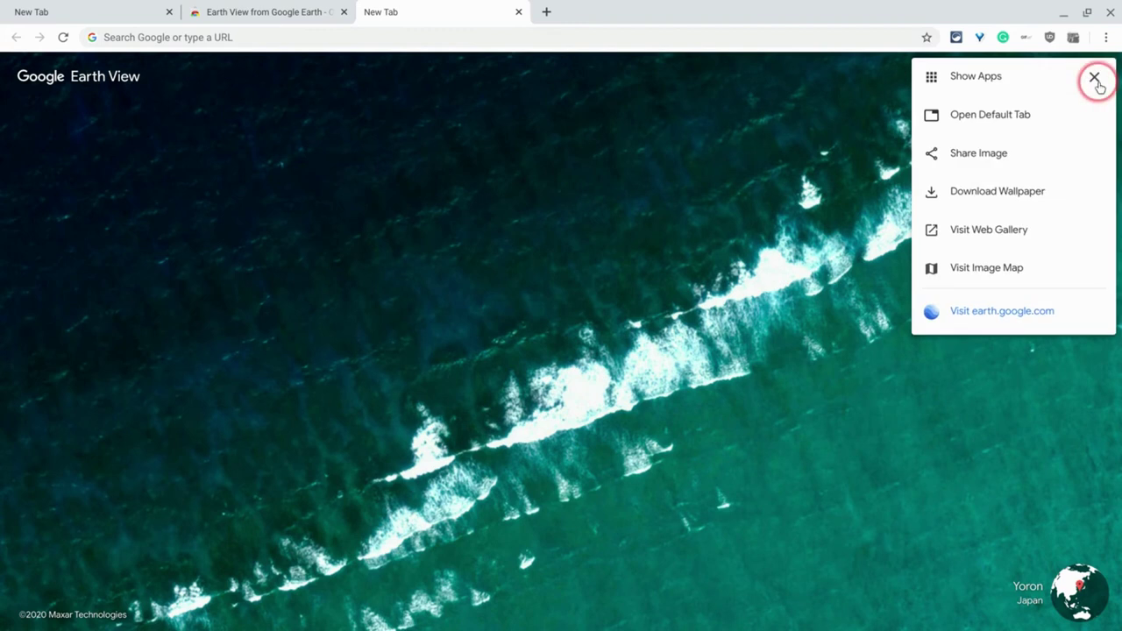
left_click(976, 77)
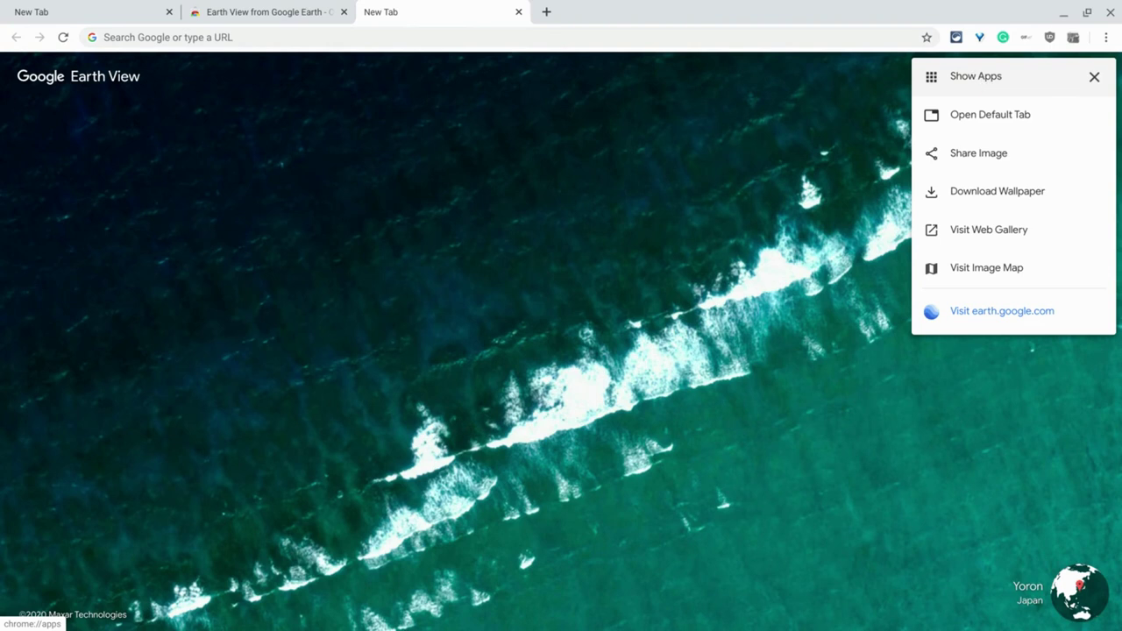
left_click(1094, 79)
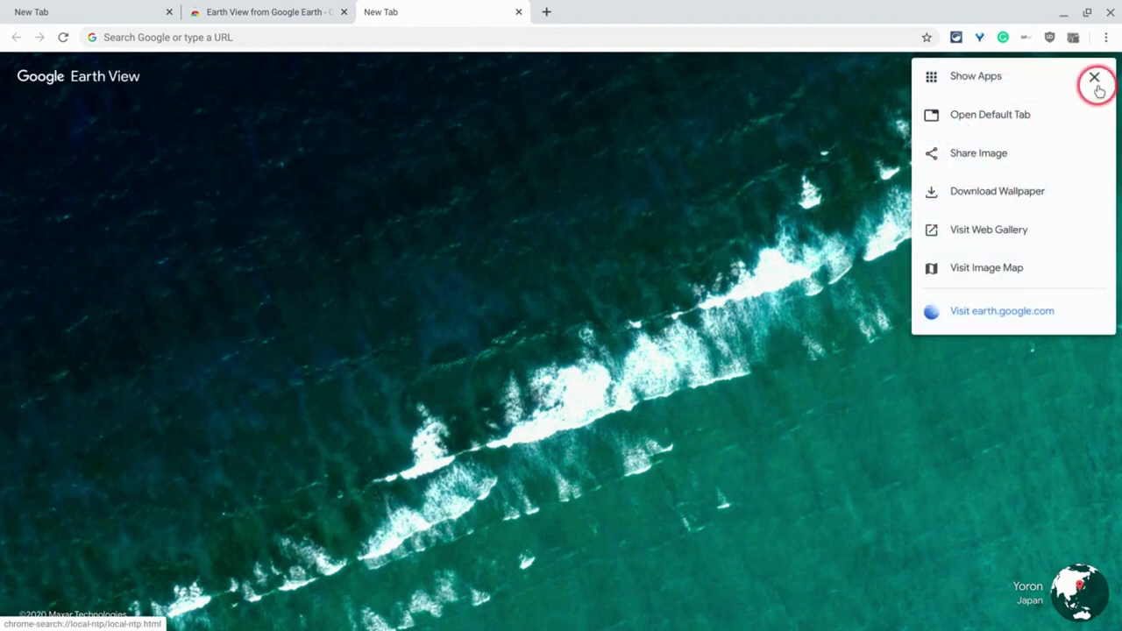
left_click(994, 114)
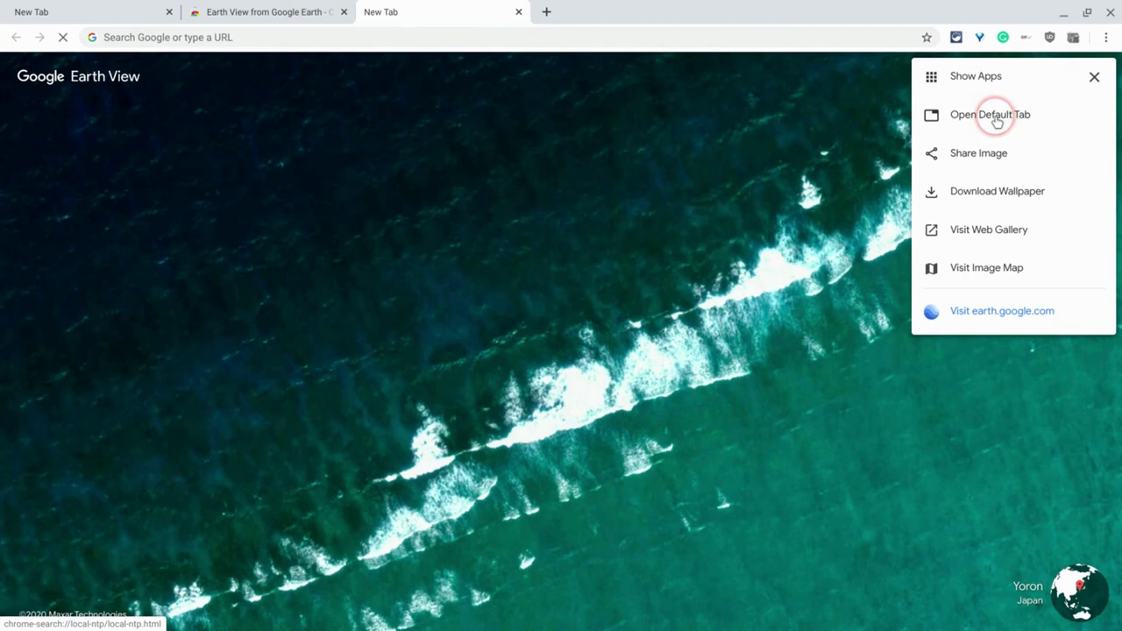
left_click(989, 124)
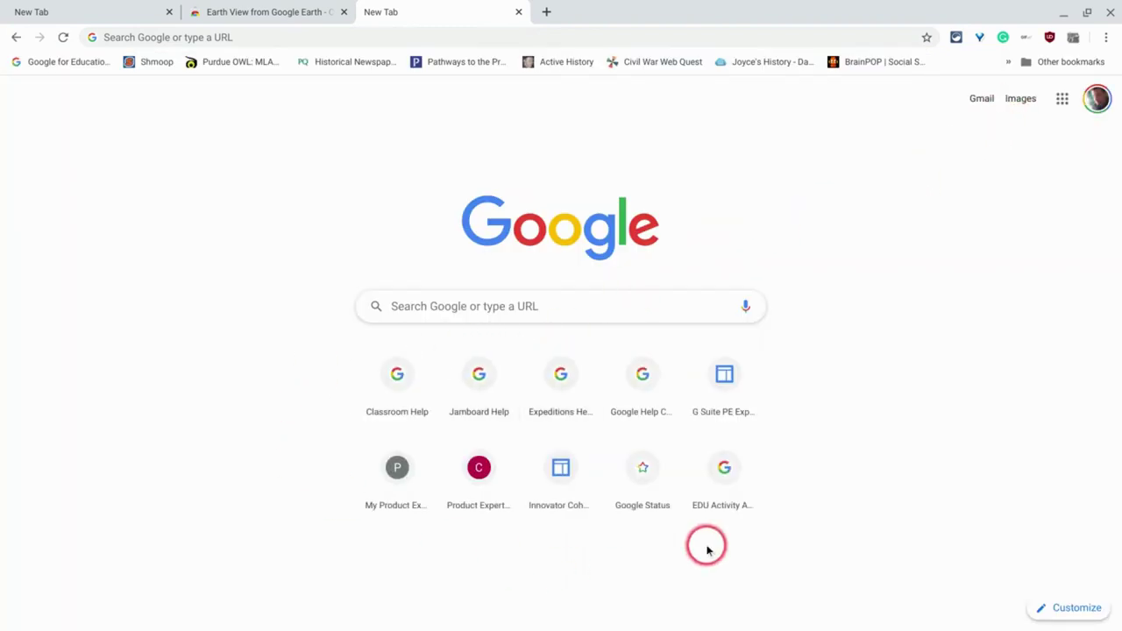
left_click(254, 12)
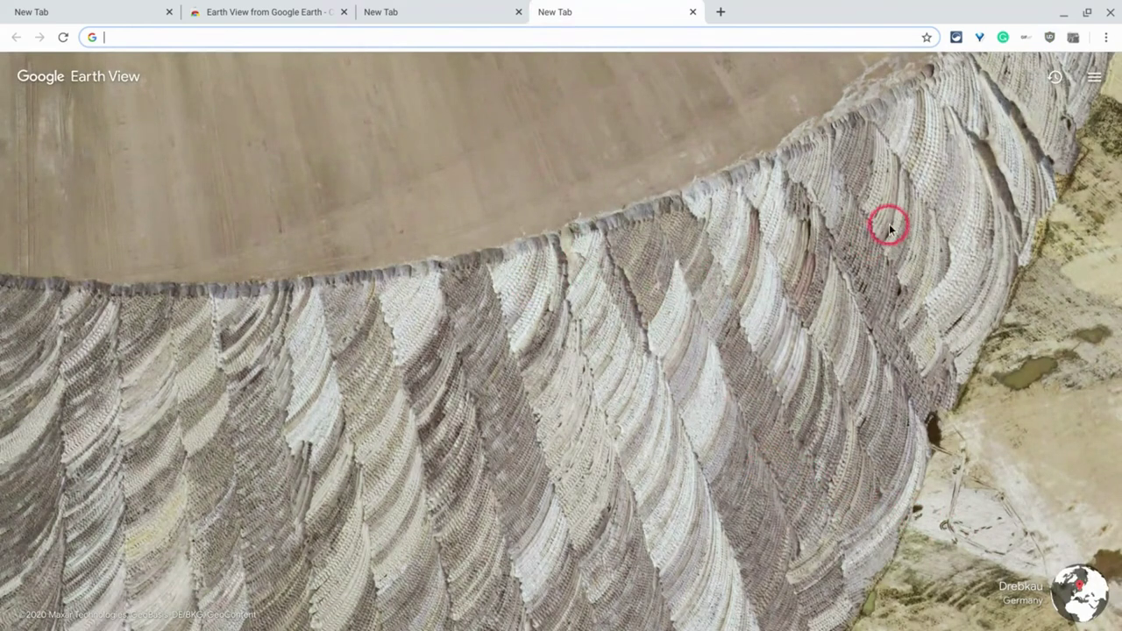
Step: Open the Drebkau, Germany image in the Earth View web gallery, then return to the new tab
left_click(1094, 80)
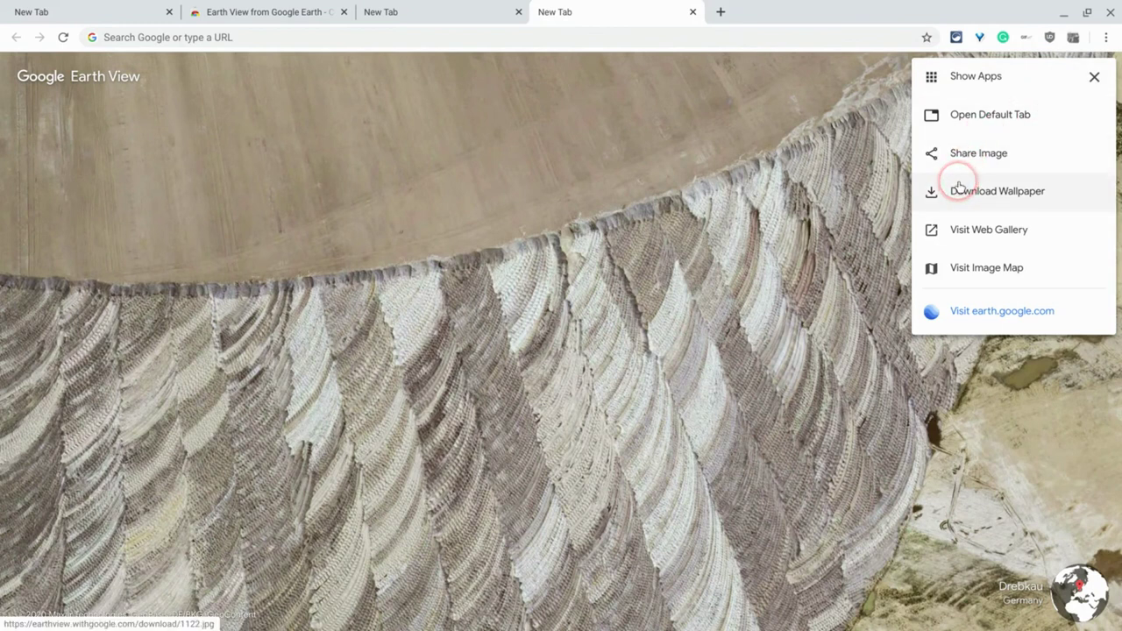
left_click(954, 228)
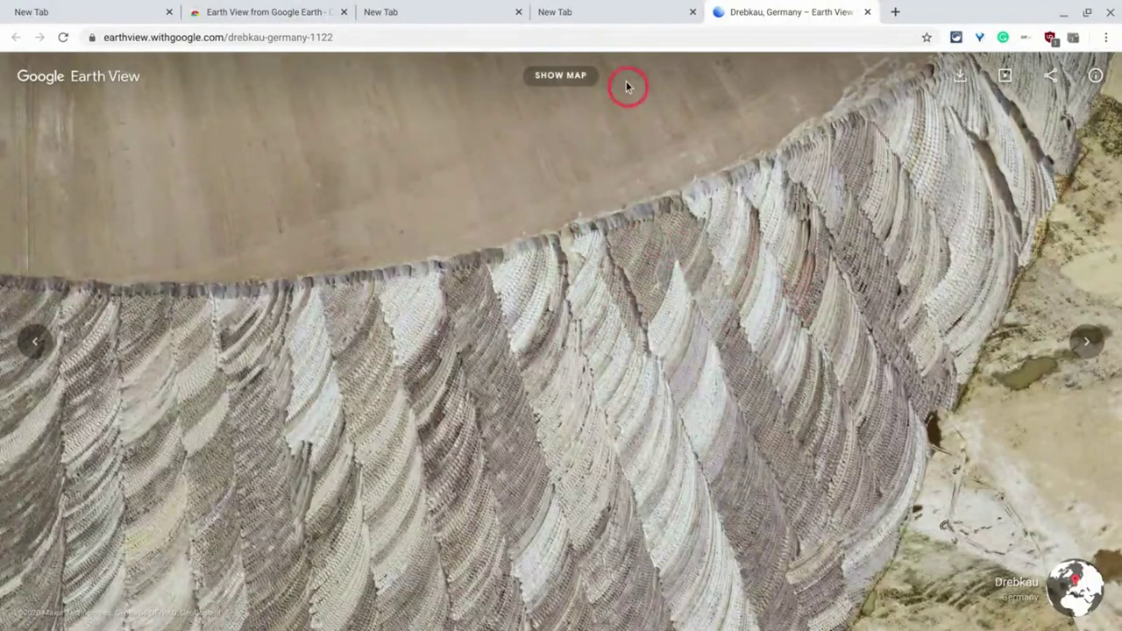
left_click(625, 18)
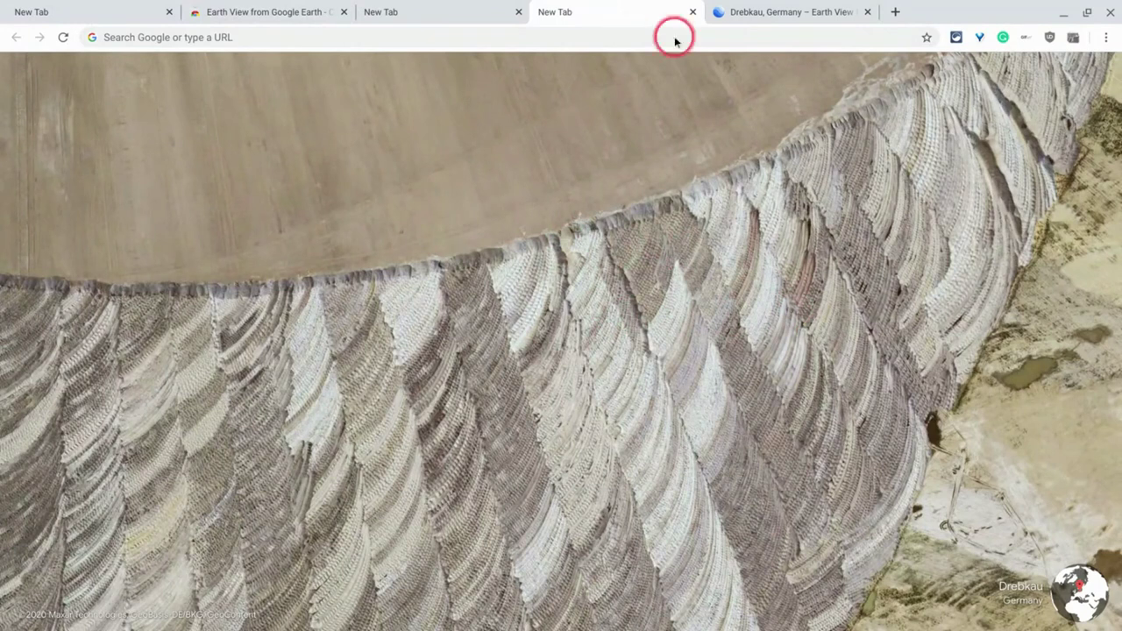
Step: Filter the gallery map to purple, then blue-toned images, and zoom in on the US east coast
left_click(1096, 77)
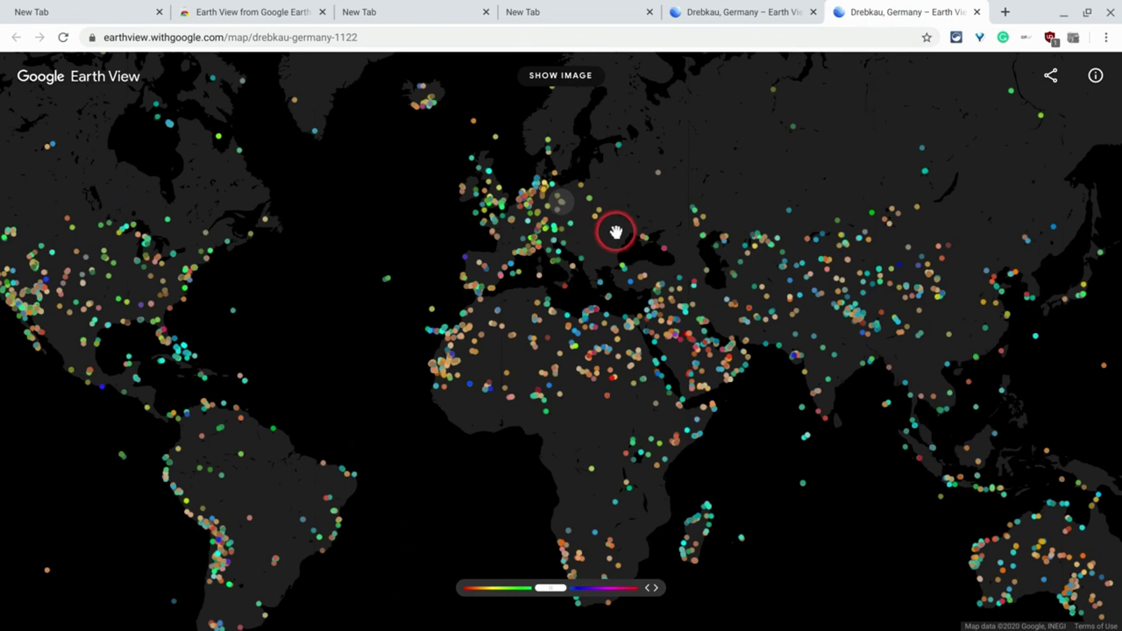
left_click(521, 256)
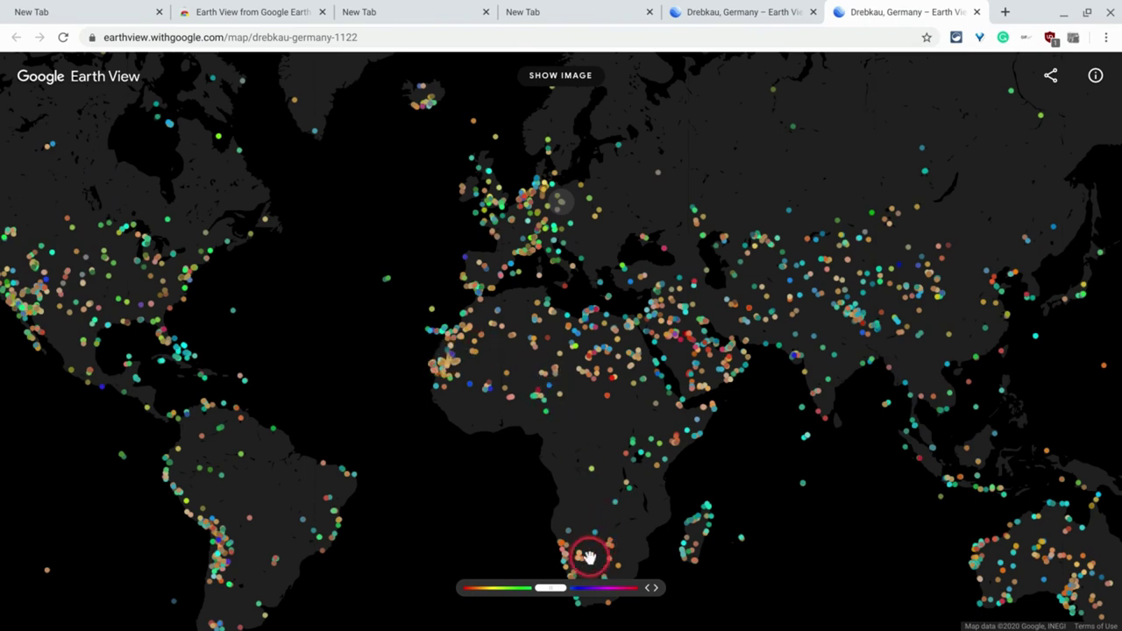
left_click(586, 594)
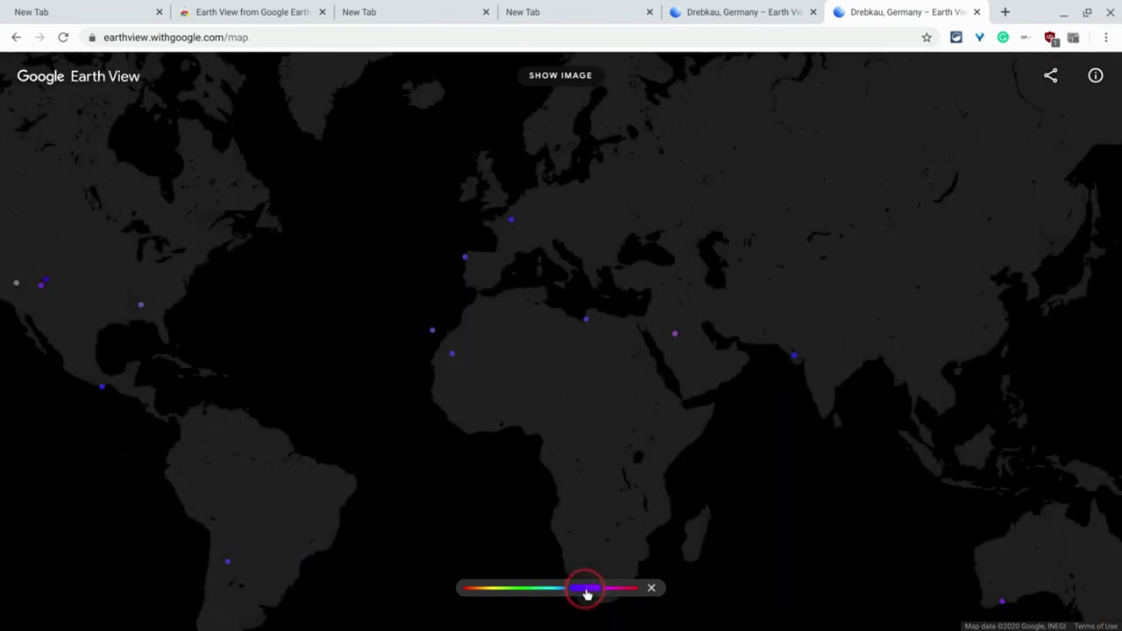
left_click_drag(331, 374, 634, 387)
left_click_drag(559, 368, 590, 368)
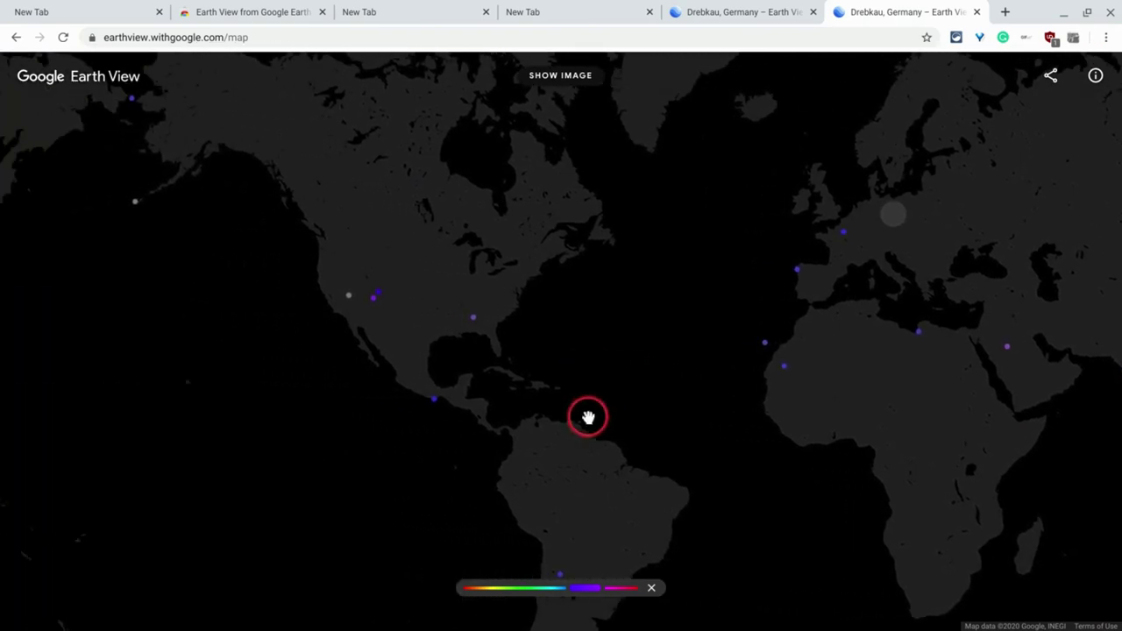
left_click(564, 591)
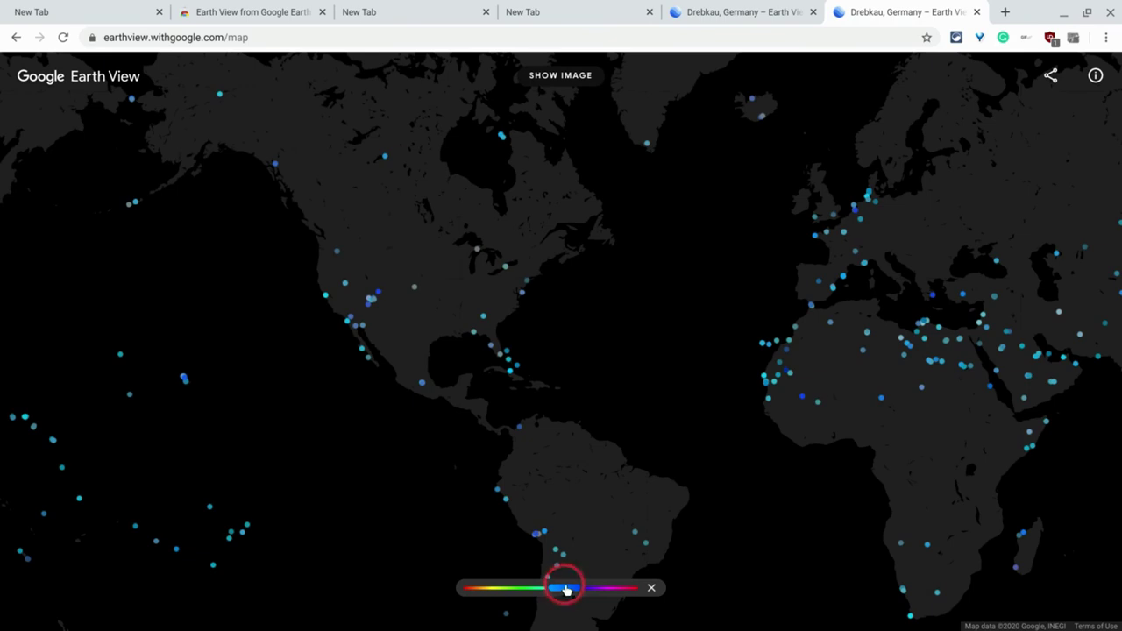
left_click_drag(576, 345, 601, 408)
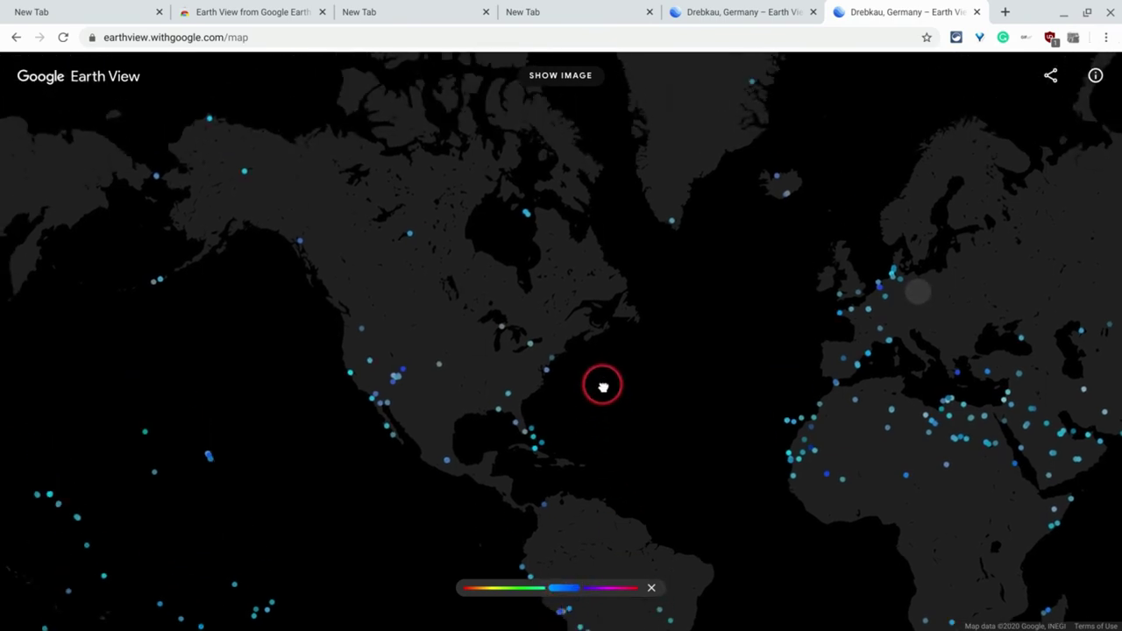
scroll(604, 385, "up", 2)
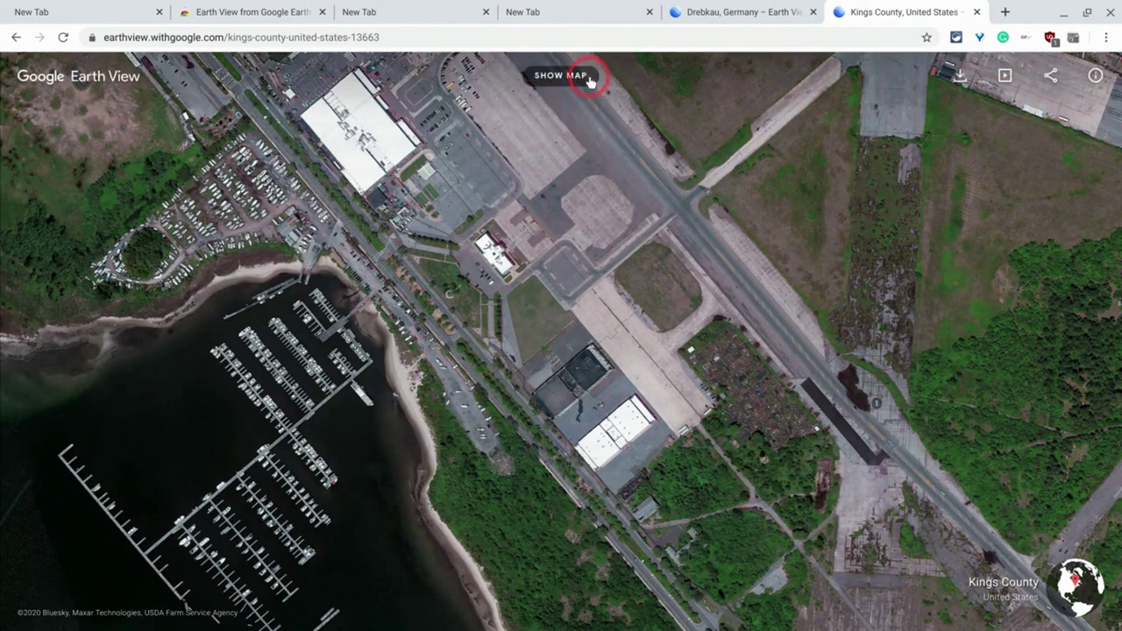
Step: Run Leanback mode, stop it on Aldenhoven, Germany, then view and close About Earth View
left_click(1005, 77)
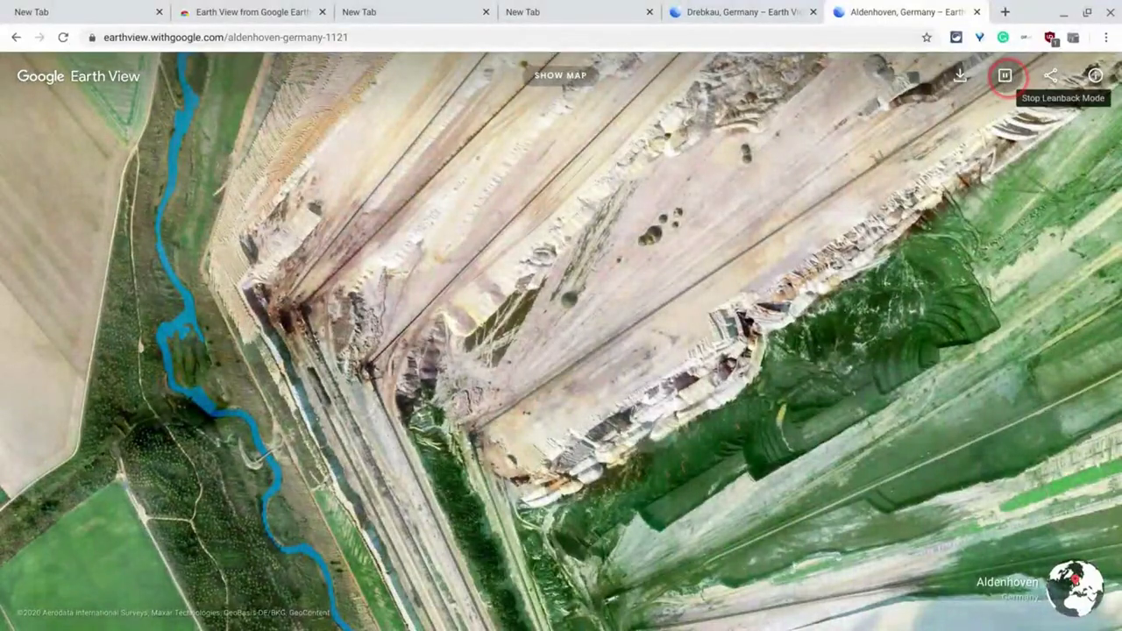
left_click(1006, 77)
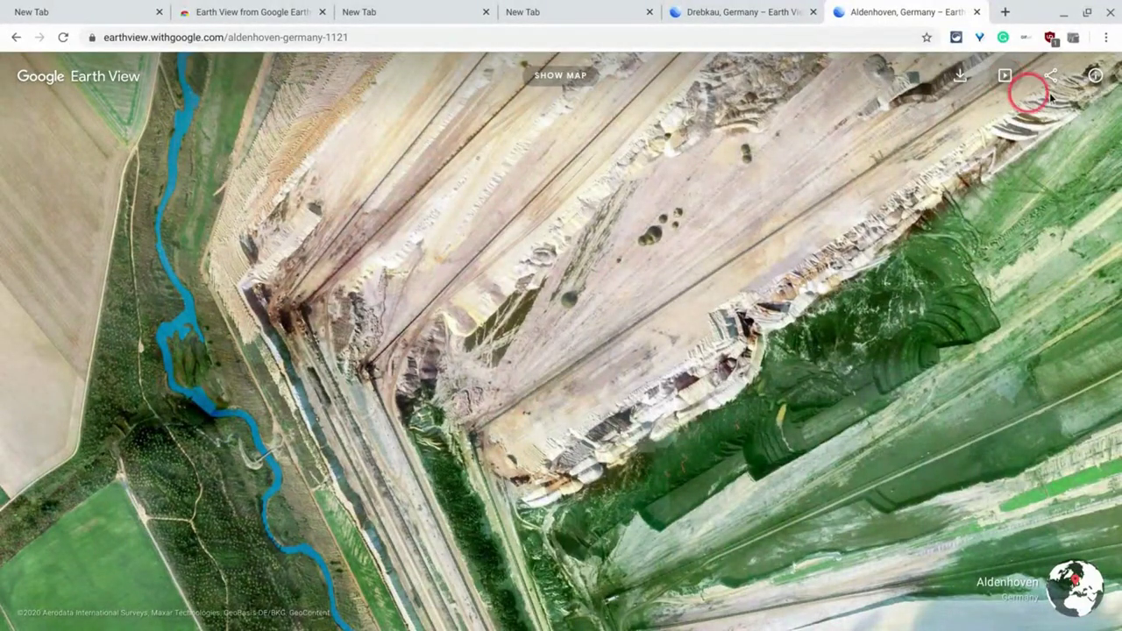
left_click(1091, 79)
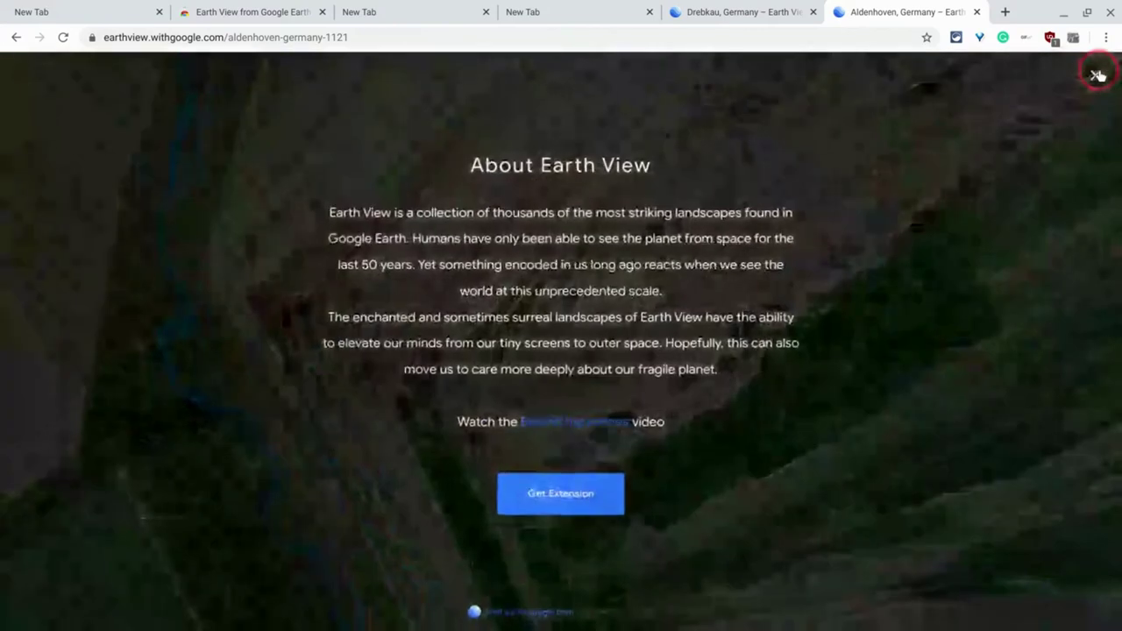
left_click(798, 259)
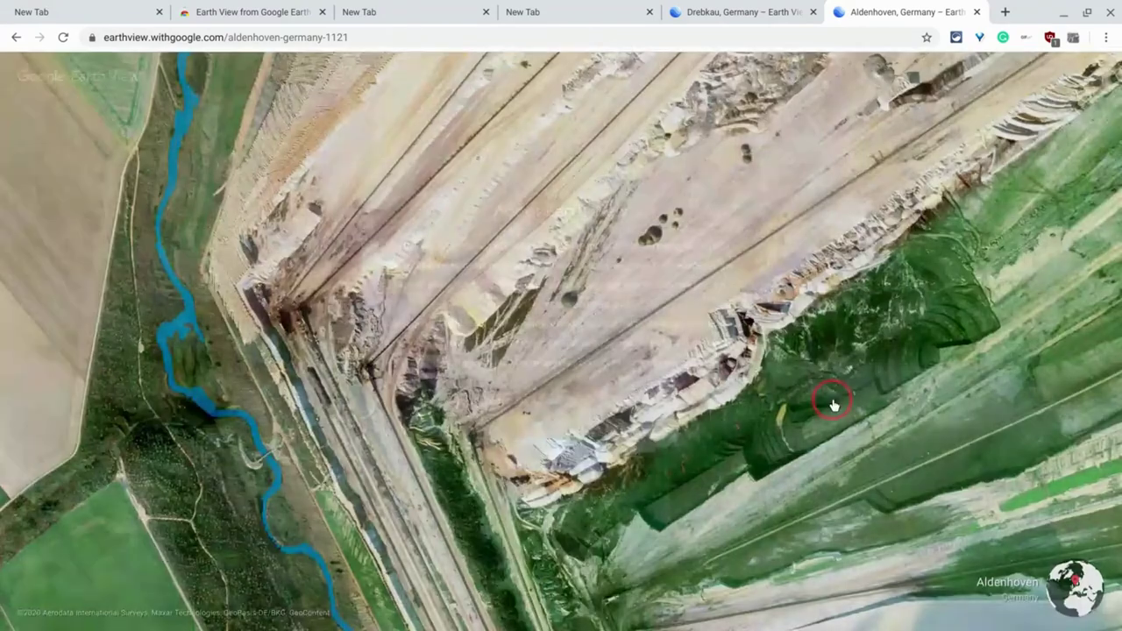
left_click(833, 401)
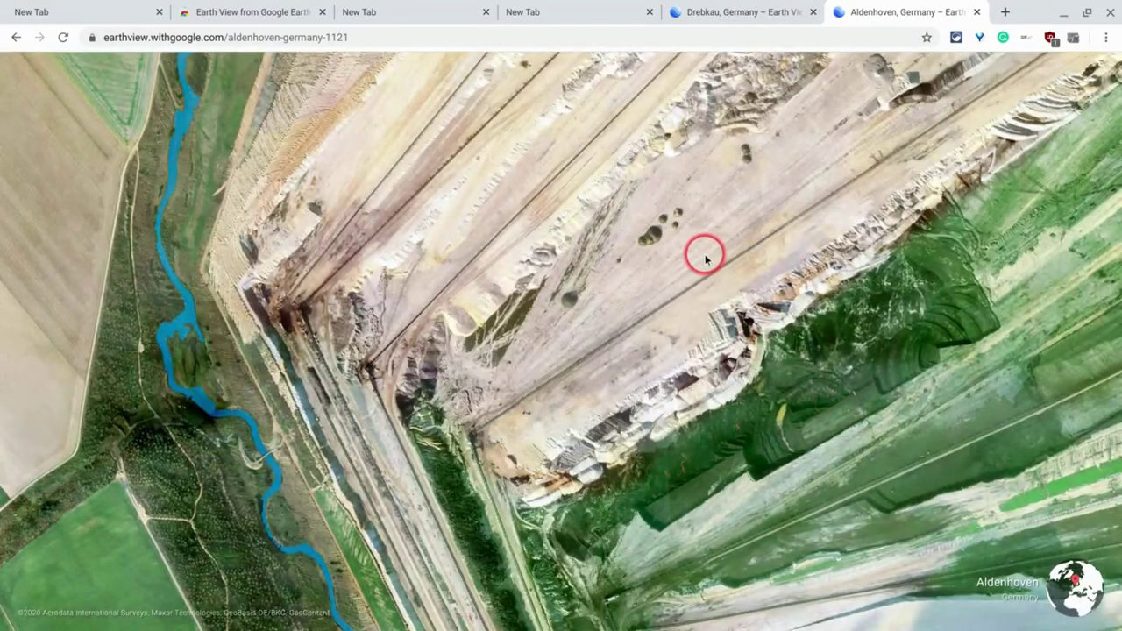
Step: Open a new Earth View tab, open and close its options list, and show recent images
left_click(1005, 12)
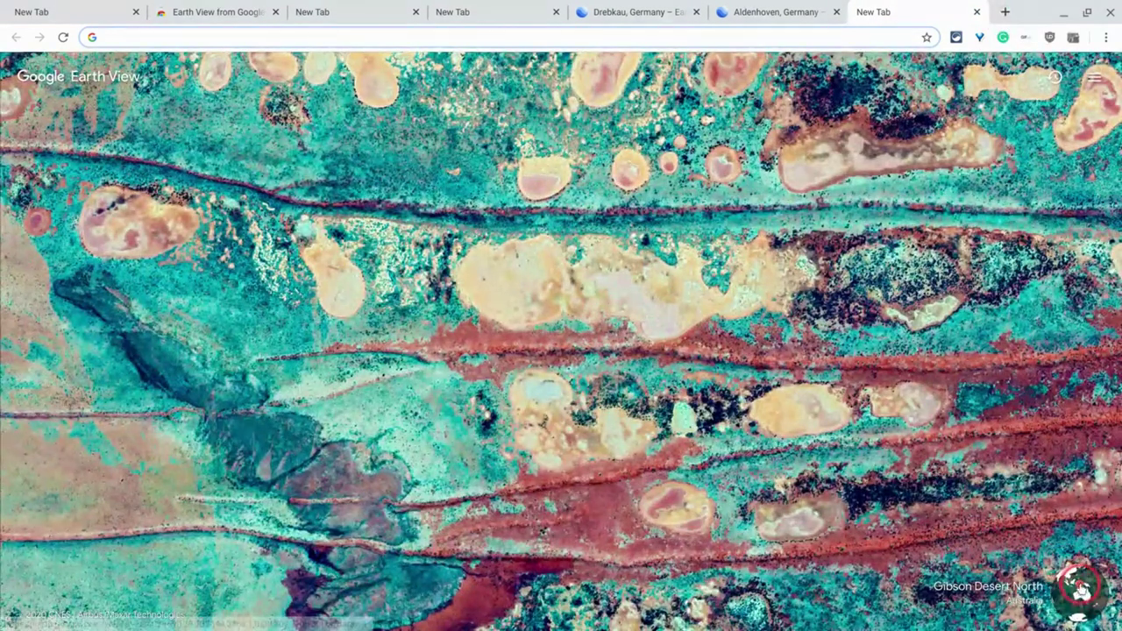
left_click(1091, 85)
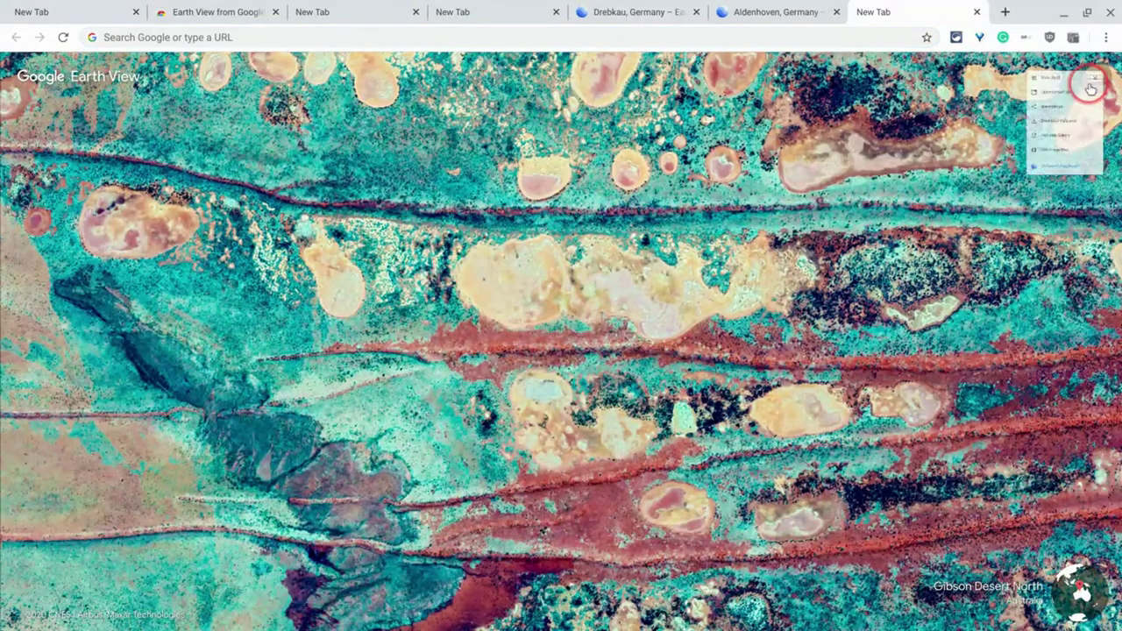
left_click(894, 140)
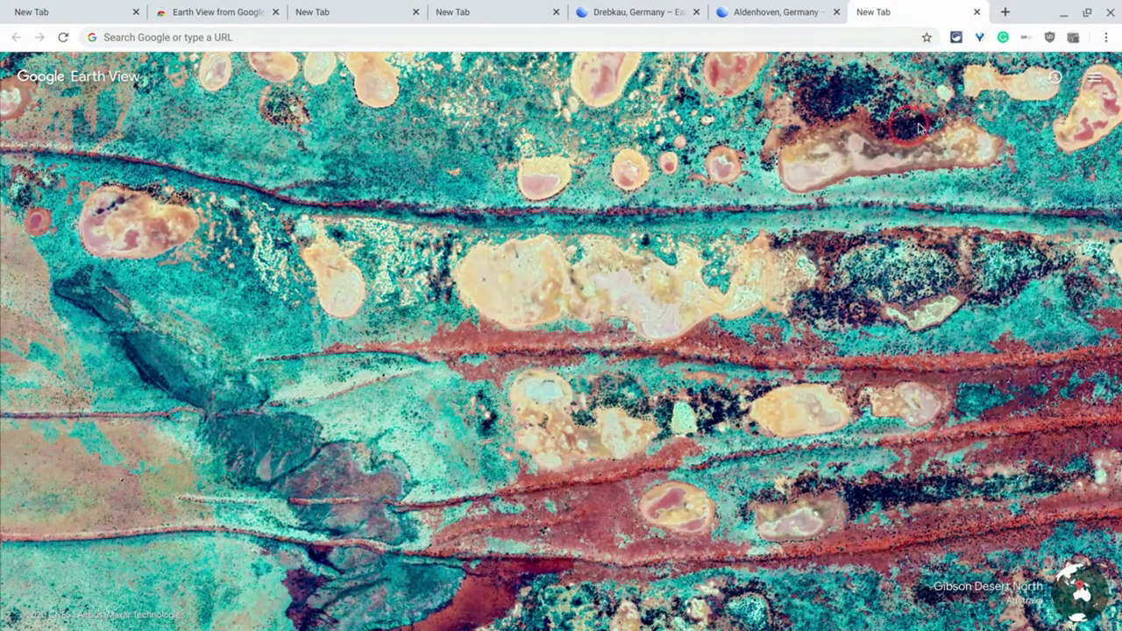
left_click(1053, 79)
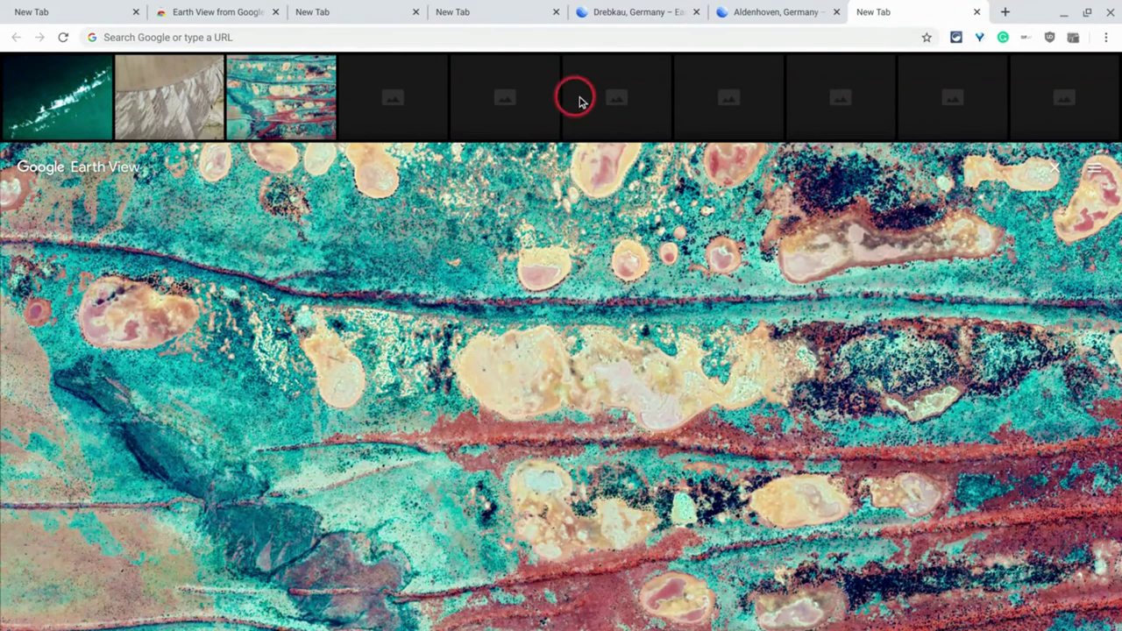
Step: Open two more Earth View tabs, then show and hide the recently viewed landscapes strip
left_click(1007, 12)
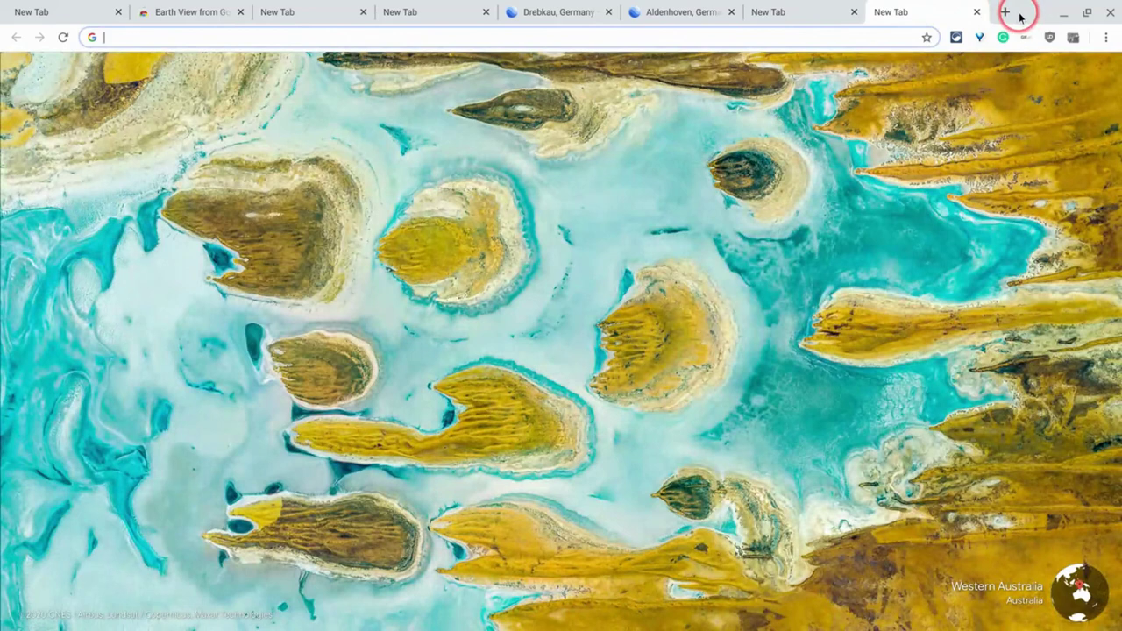
left_click(1008, 13)
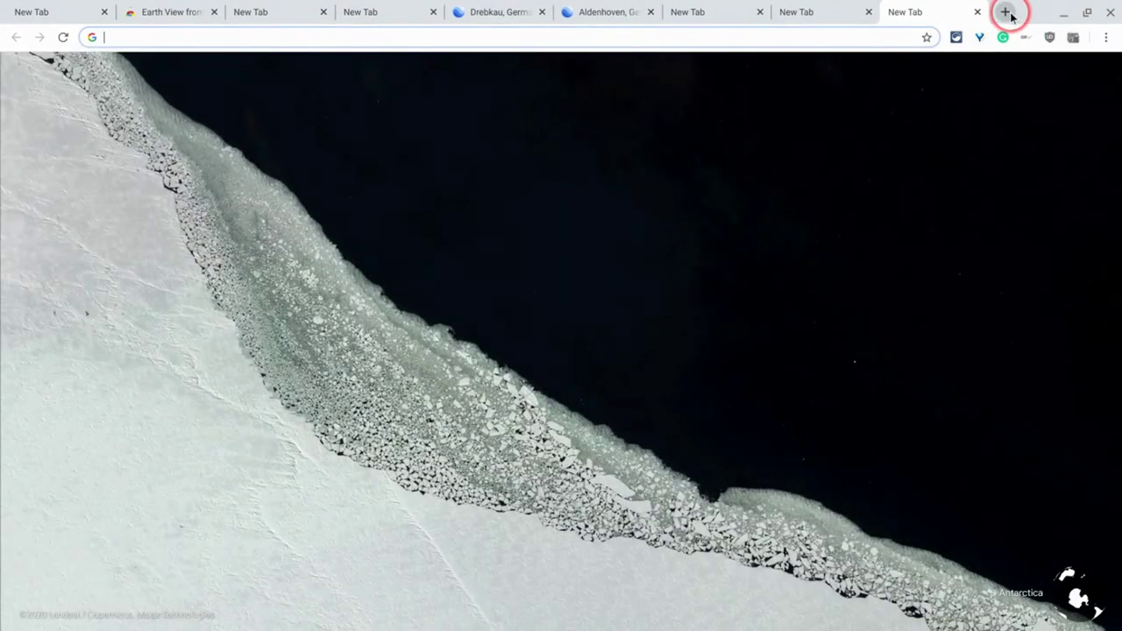
mouse_move(1059, 81)
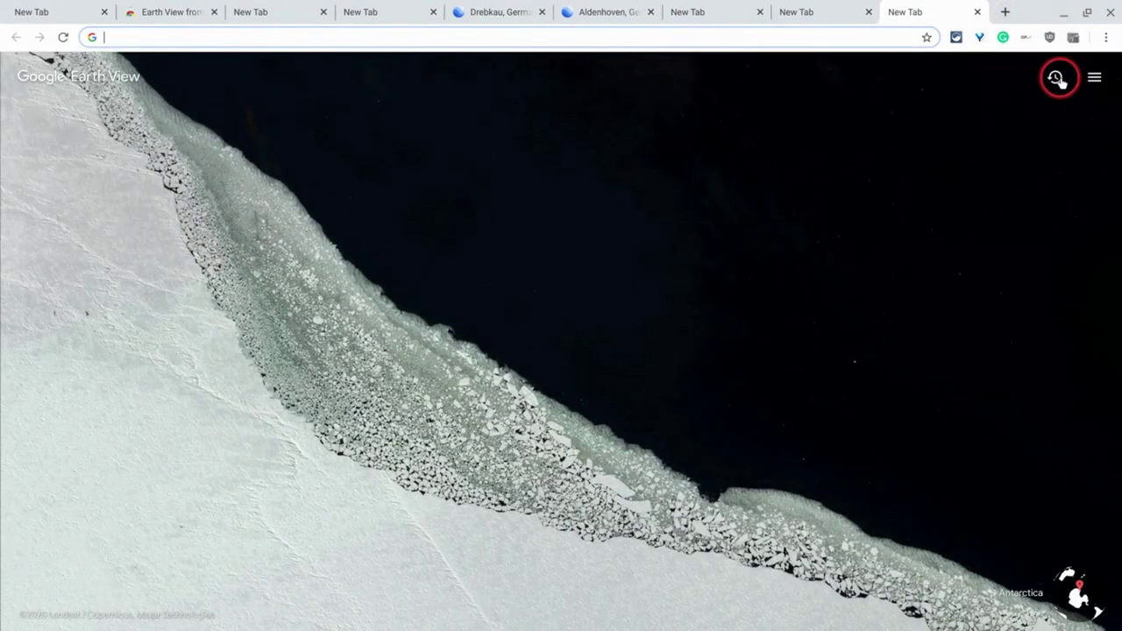
left_click(1055, 78)
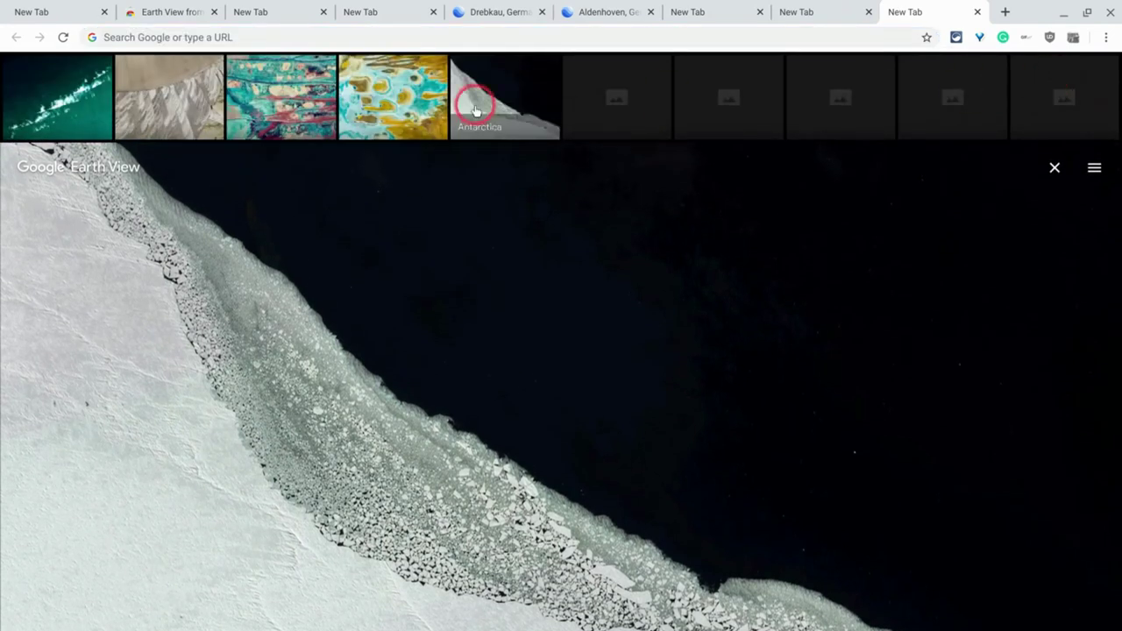
left_click(783, 283)
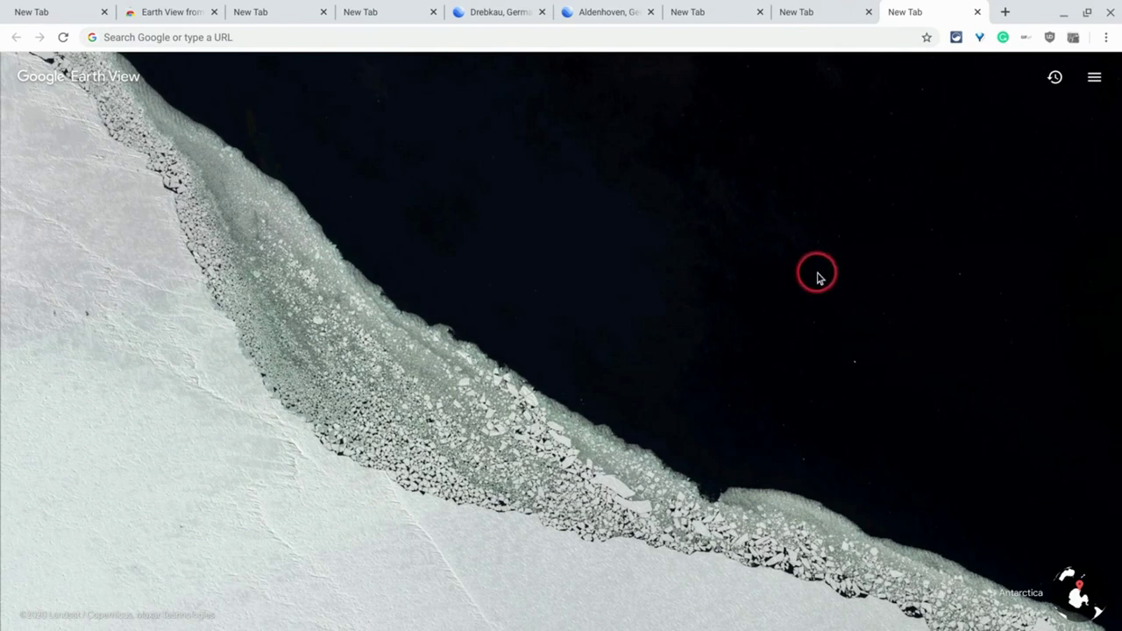
Step: Open a new tab showing Kerman, Iran, then choose Open Default Tab from the options list
left_click(1010, 15)
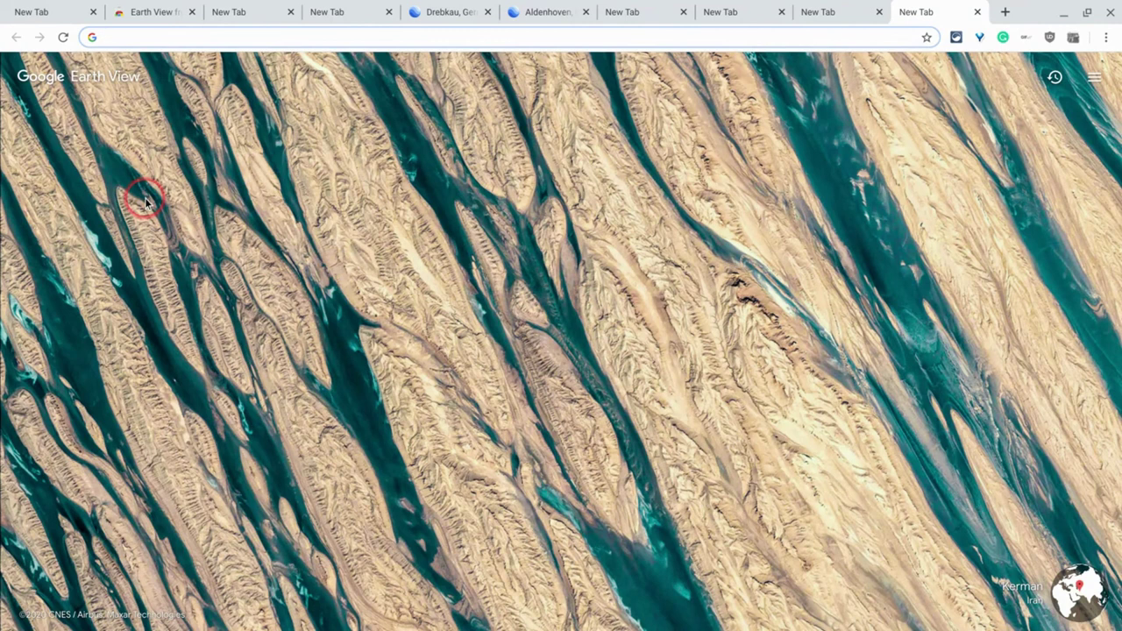
left_click(217, 261)
left_click(1096, 76)
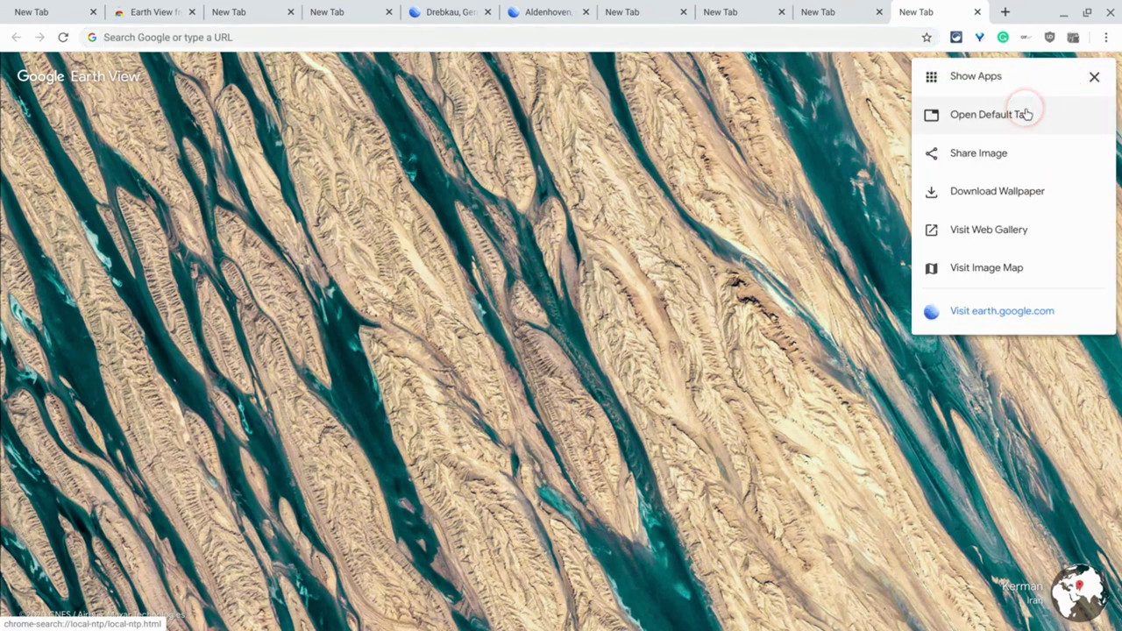
left_click(1028, 111)
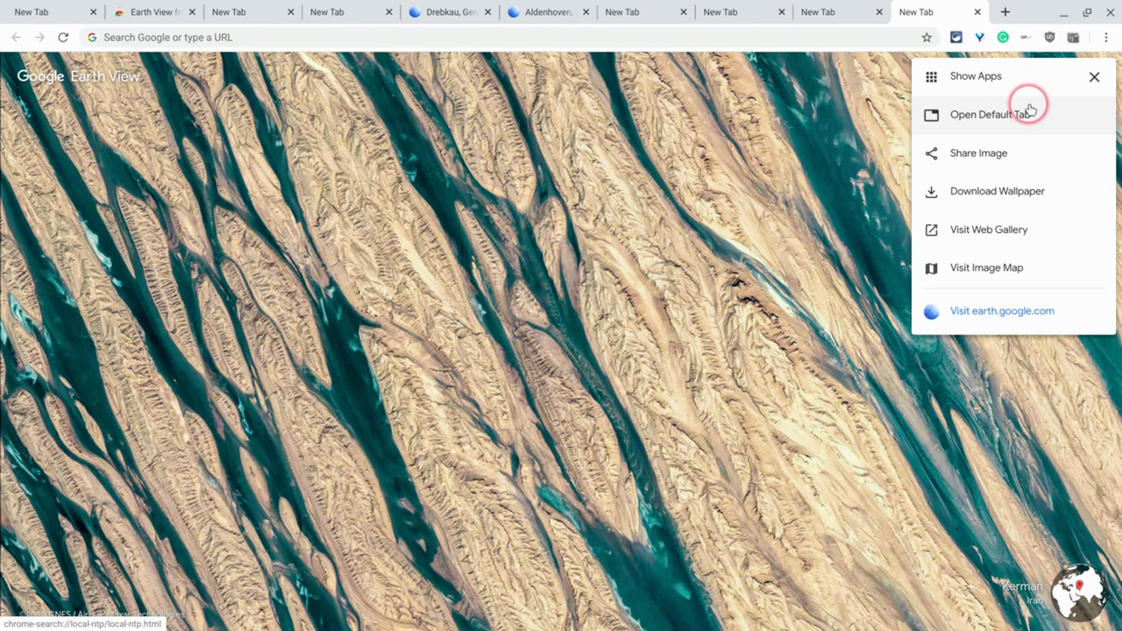